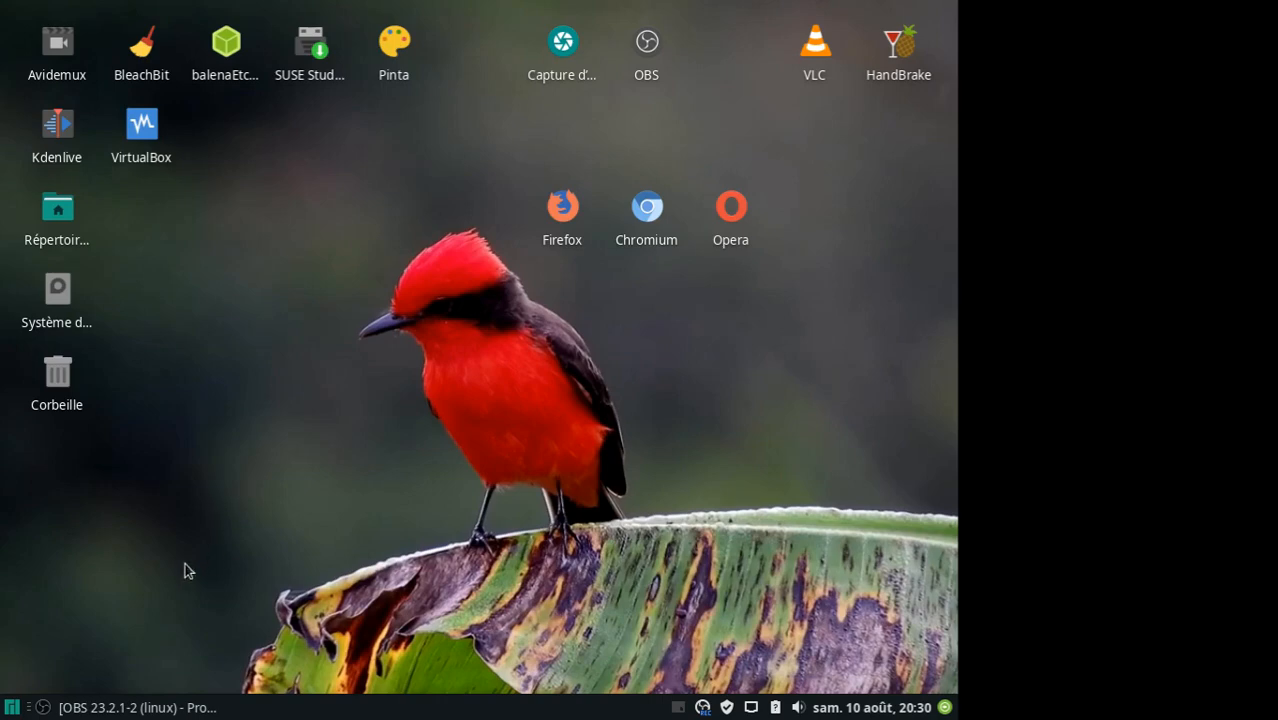
Display the Bureautique applications in the Whisker application menu and widen its window
click(11, 708)
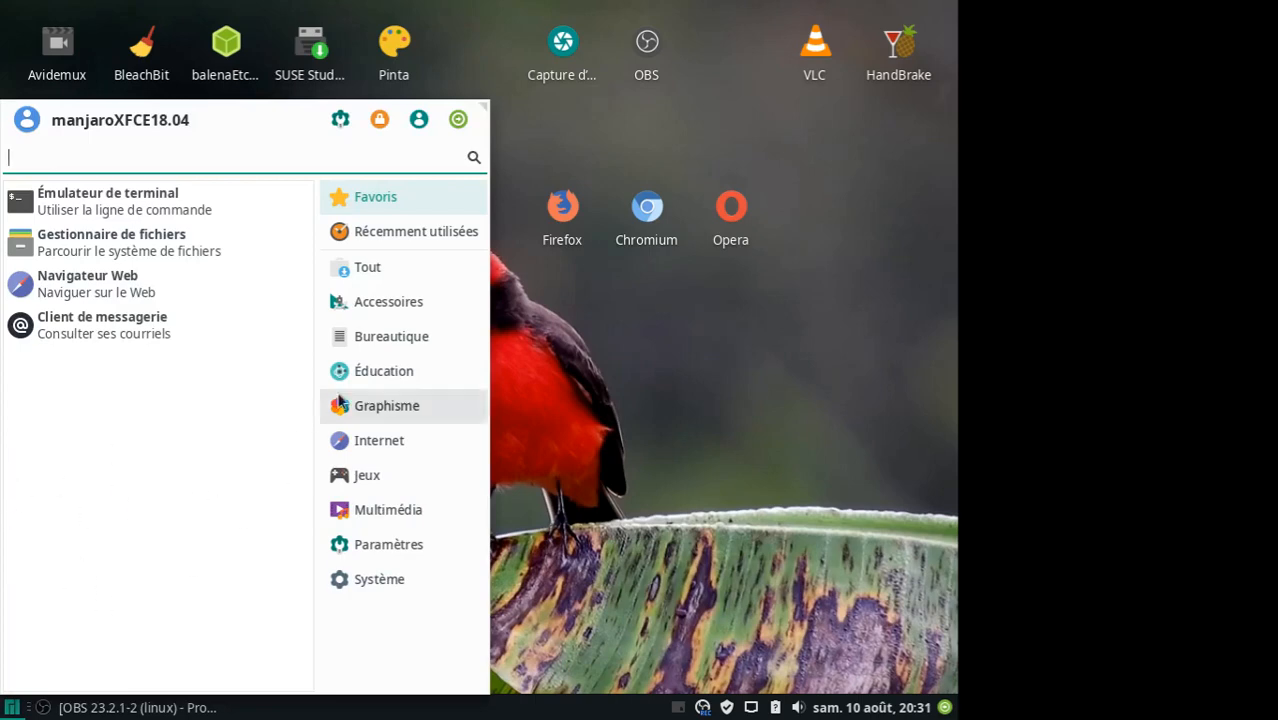
click(366, 345)
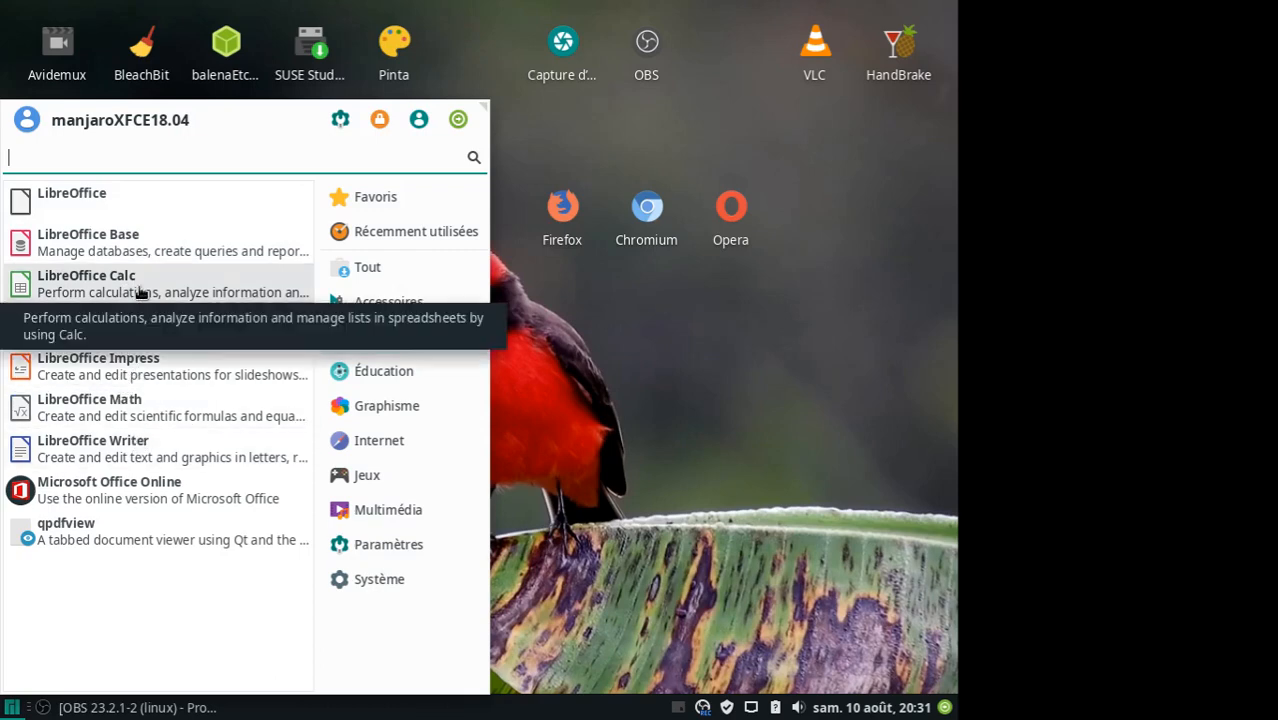
drag(484, 109, 672, 97)
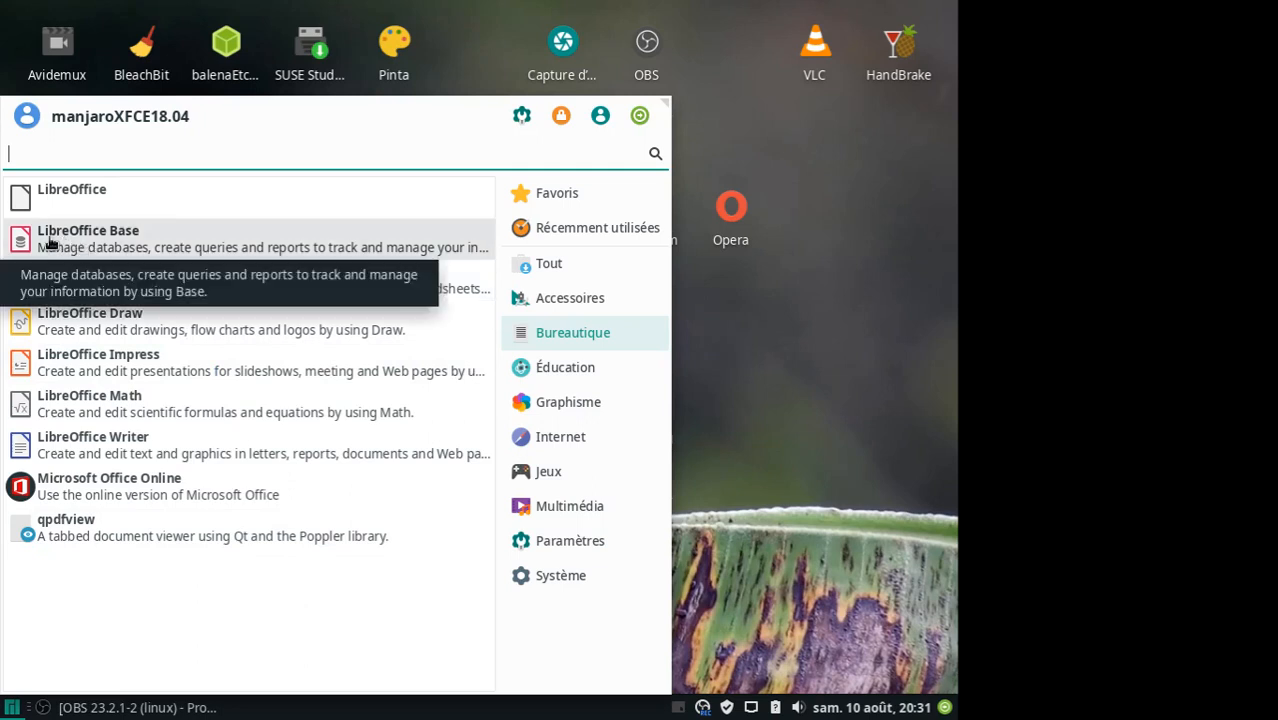
Open the LibreOffice Base launcher for editing and delete its entire comment
right_click(118, 244)
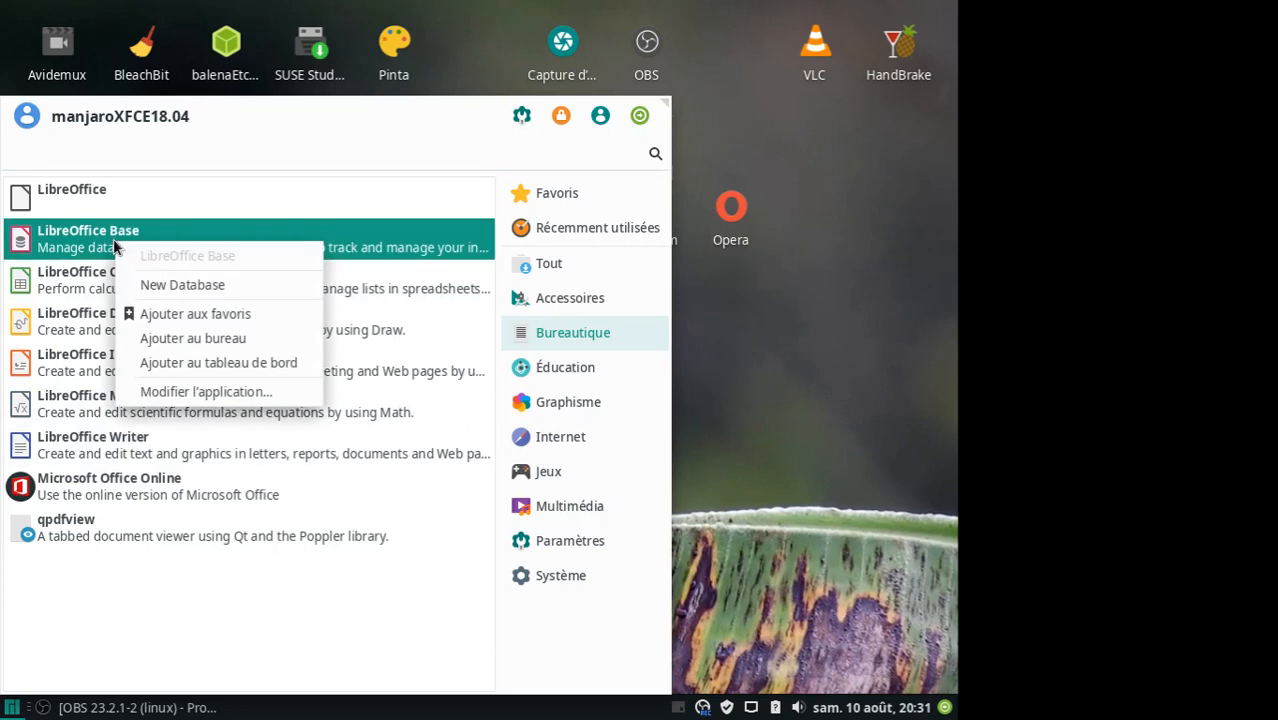
click(206, 392)
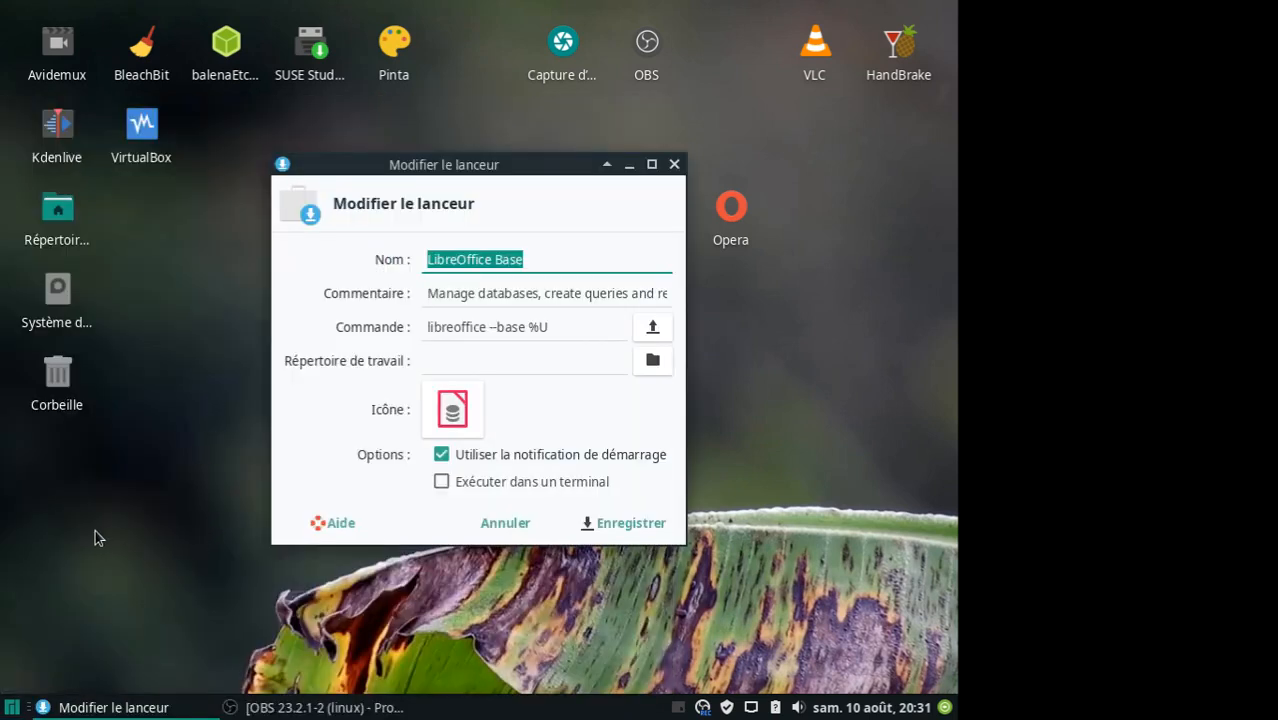
drag(528, 262, 411, 282)
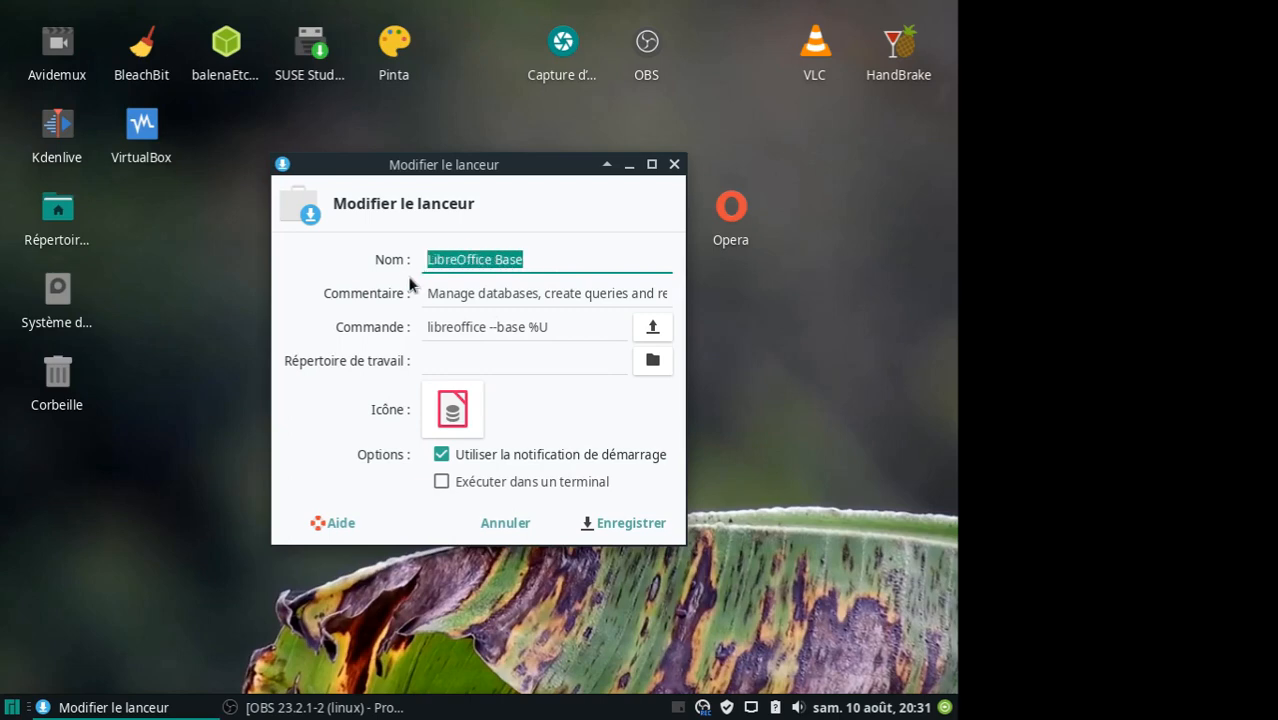
click(533, 260)
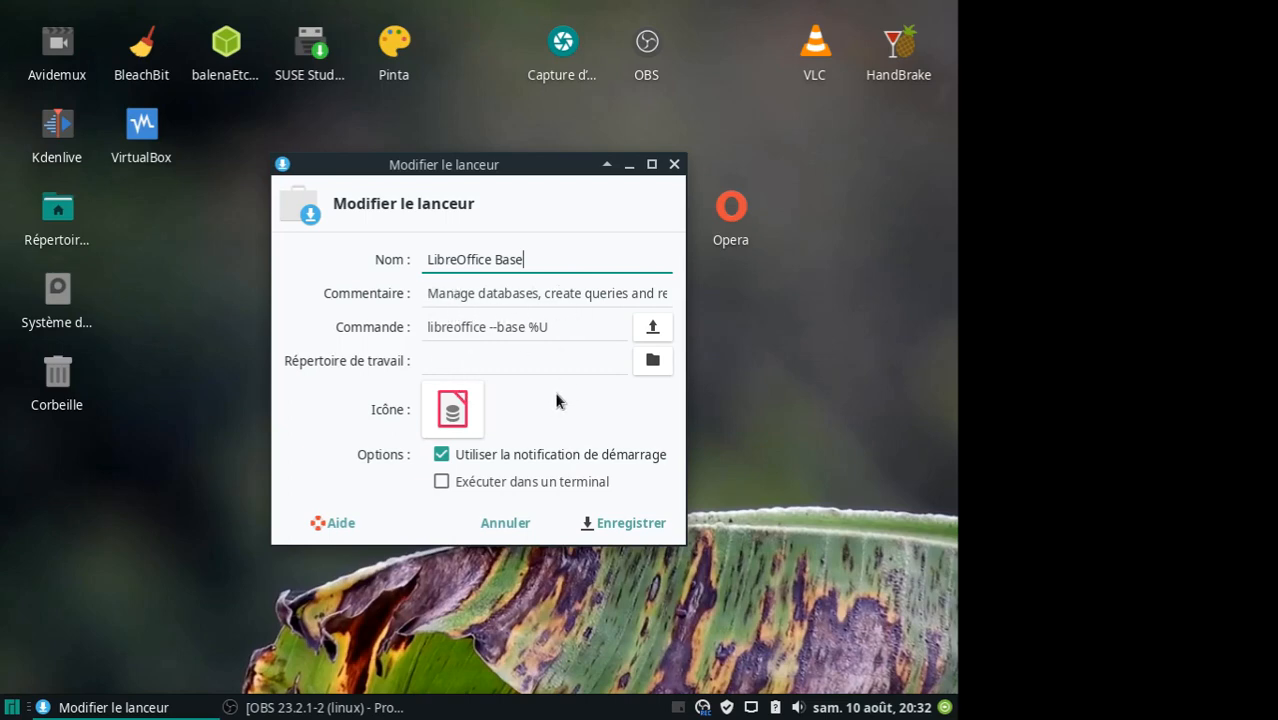
click(427, 293)
drag(427, 293, 725, 295)
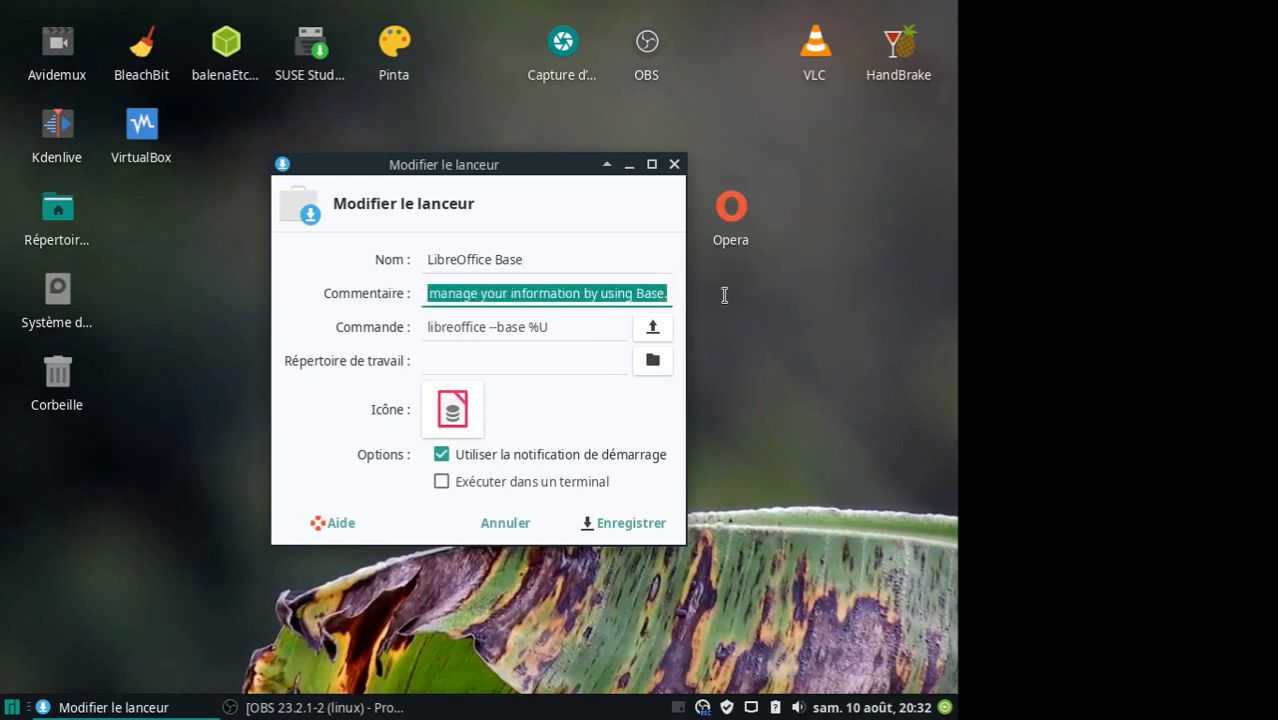
key(BackSpace)
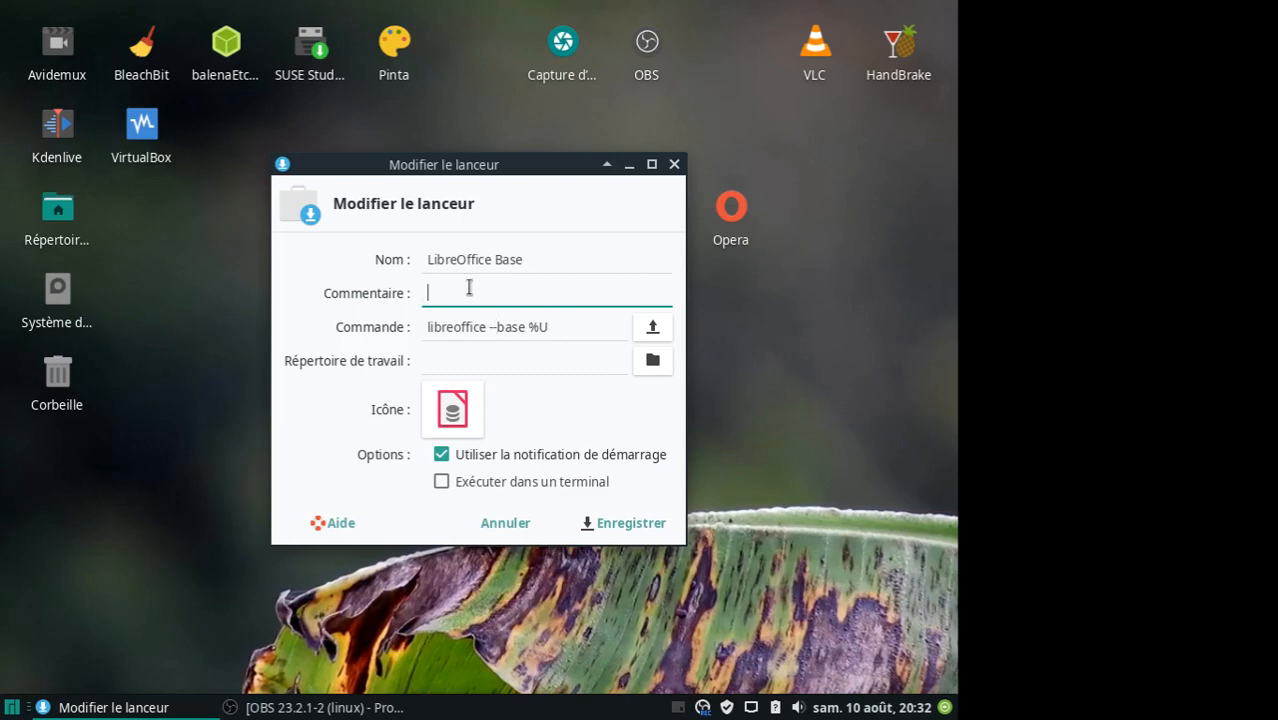
drag(523, 260, 428, 261)
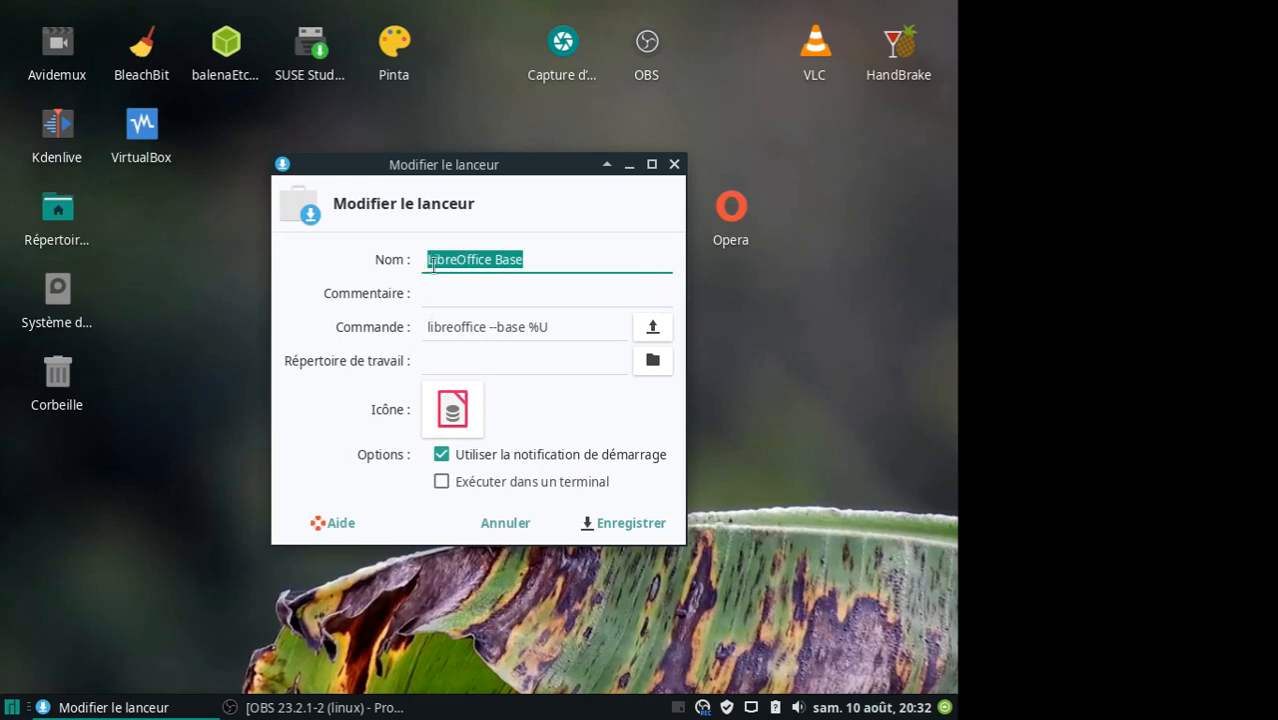
right_click(430, 261)
click(456, 297)
right_click(435, 292)
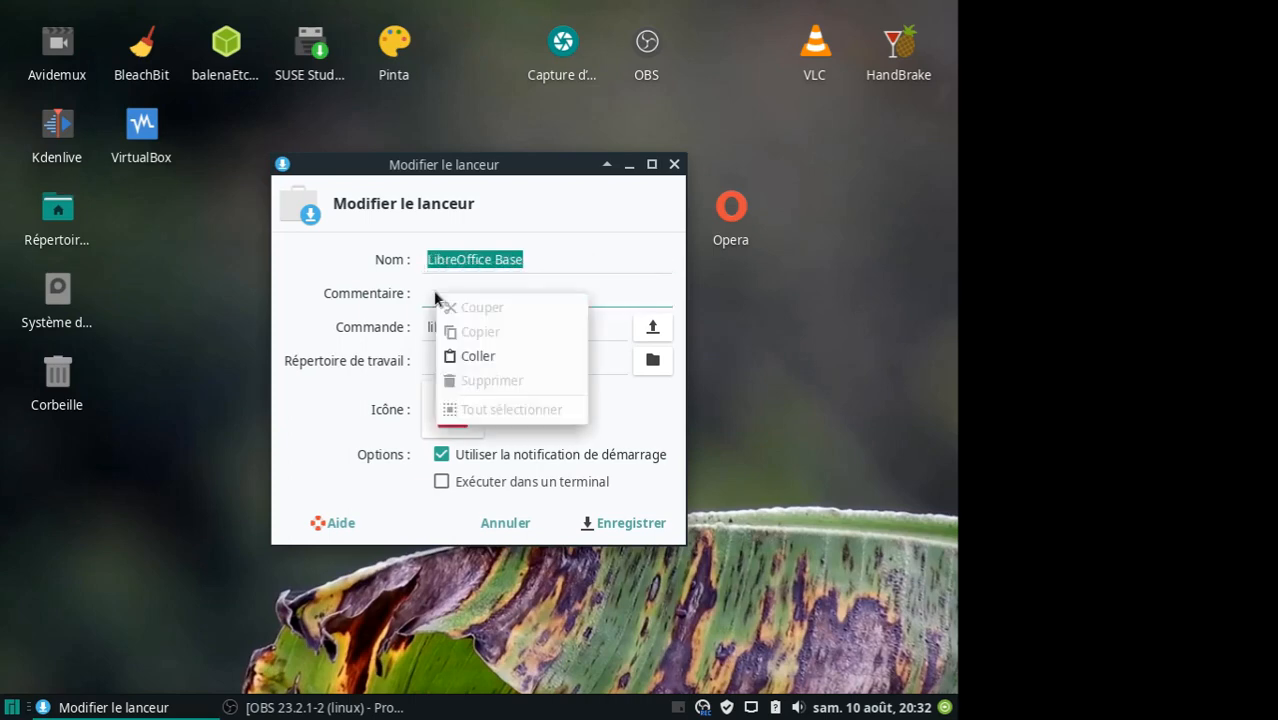
click(448, 355)
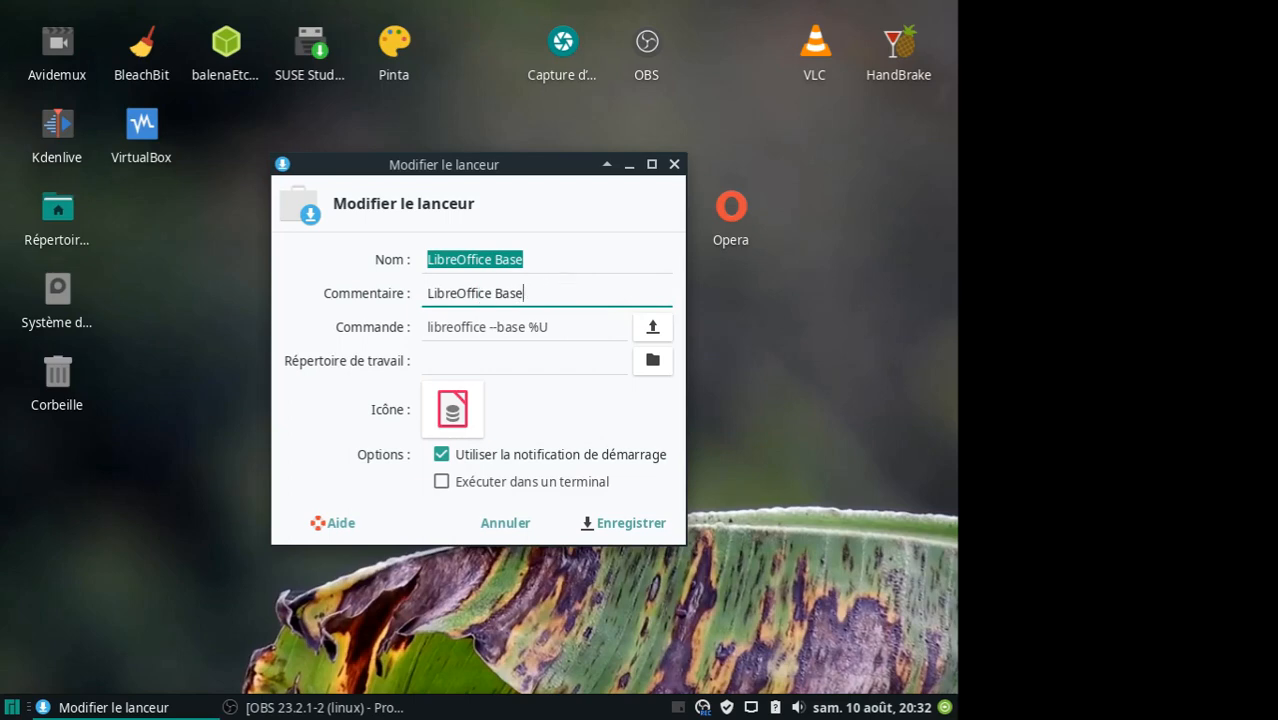
key(BackSpace)
key(BackSpace)
key(BackSpace)
key(BackSpace)
key(BackSpace)
key(BackSpace)
key(BackSpace)
key(BackSpace)
key(BackSpace)
key(BackSpace)
key(BackSpace)
key(BackSpace)
key(BackSpace)
key(BackSpace)
key(BackSpace)
key(BackSpace)
Save the LibreOffice Base launcher with its name kept and the comment empty
click(535, 259)
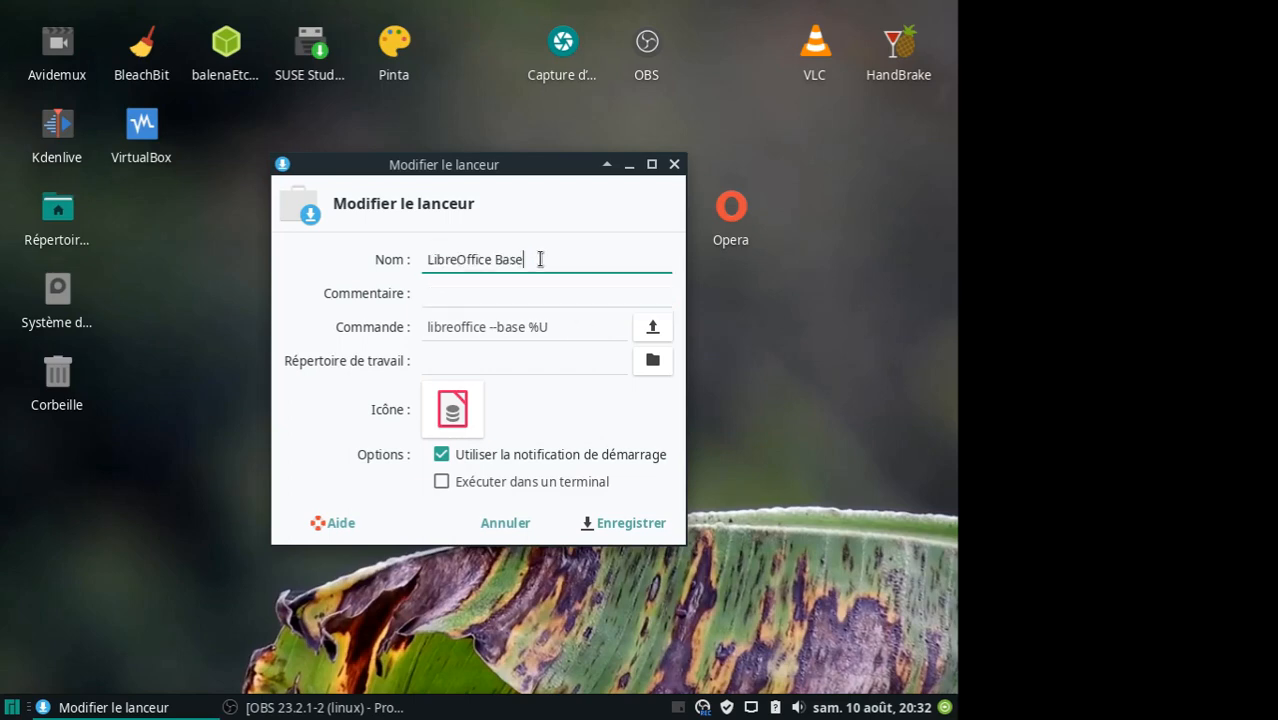
drag(528, 262, 417, 262)
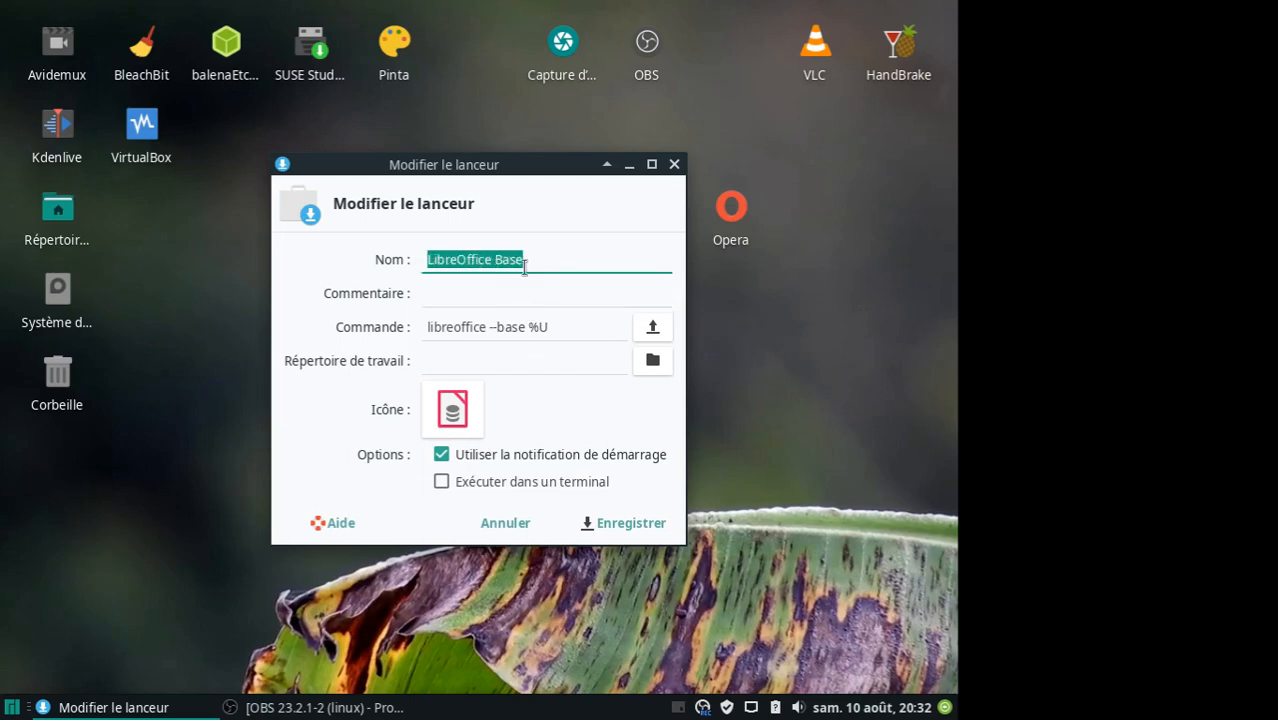
click(568, 258)
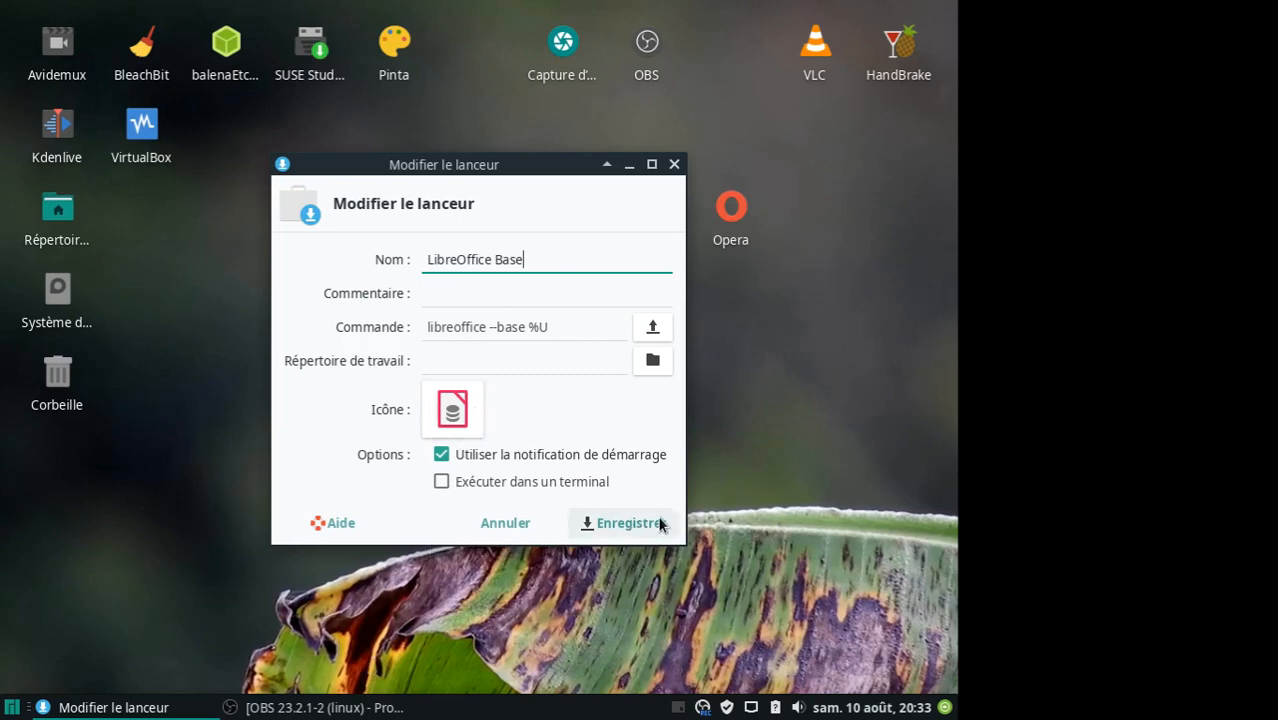
drag(527, 260, 412, 260)
click(540, 270)
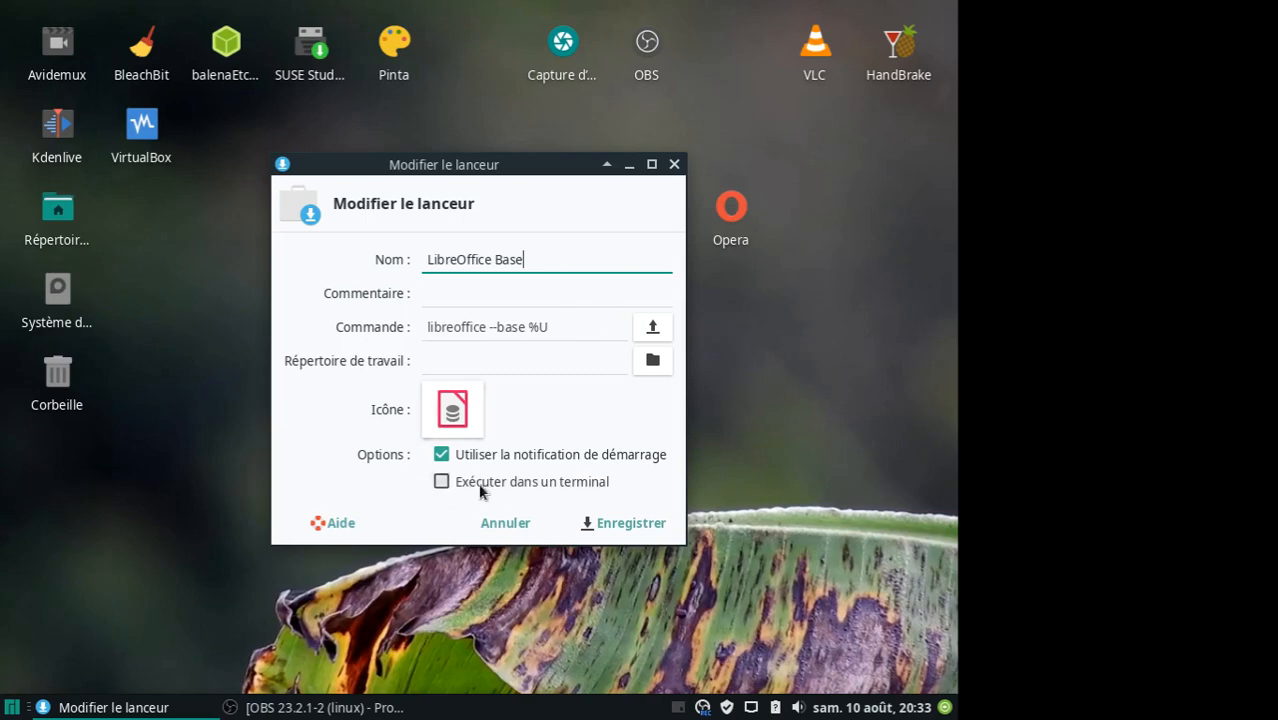
click(610, 522)
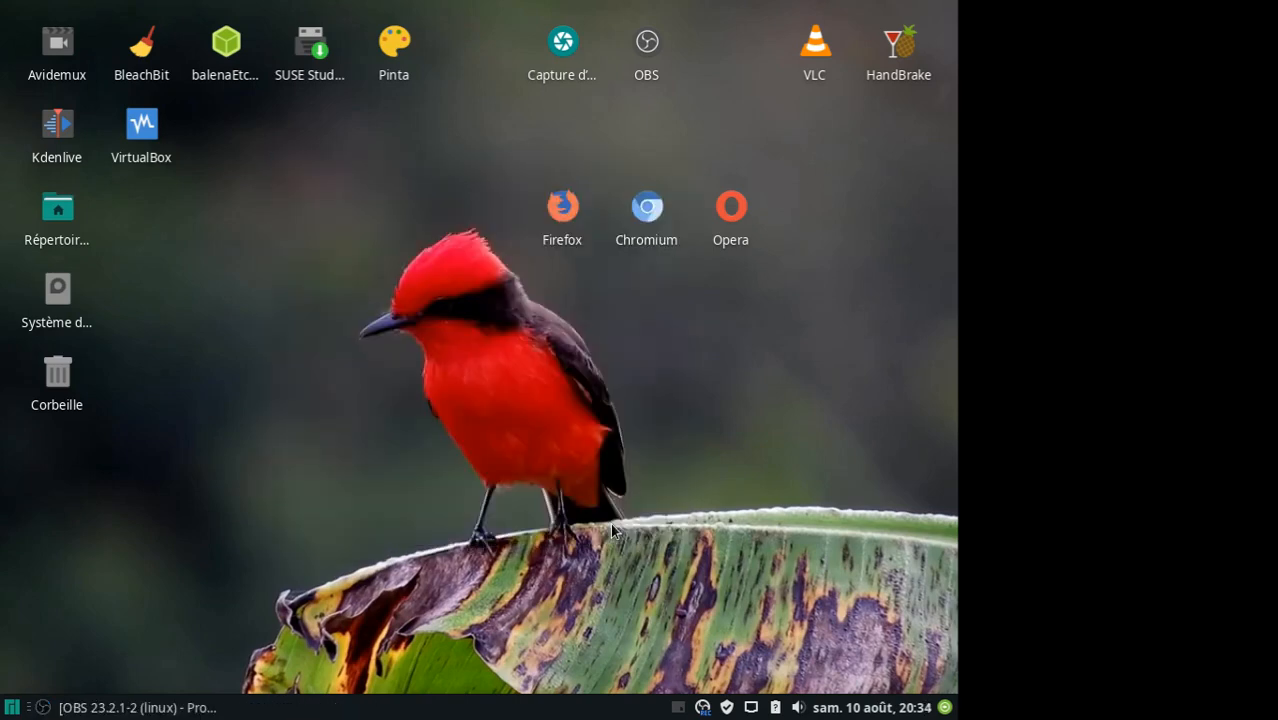
Open the LibreOffice Calc launcher from the Bureautique category for editing
click(12, 707)
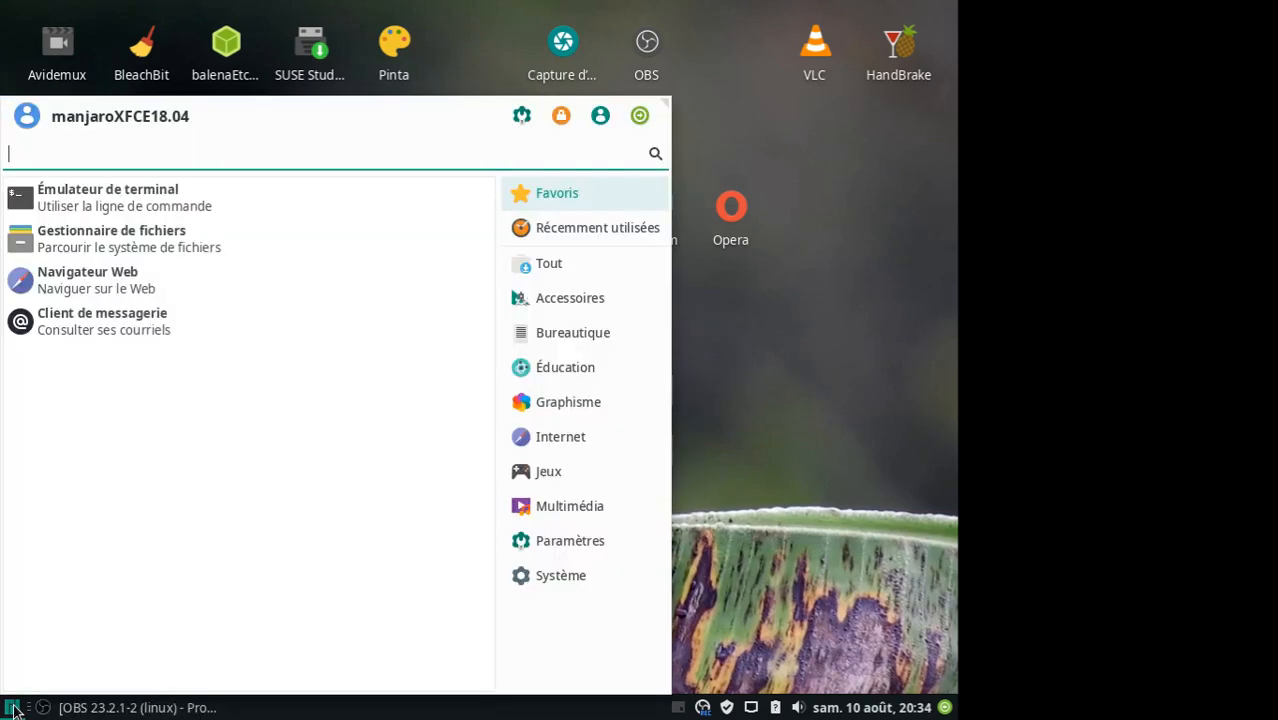
click(562, 330)
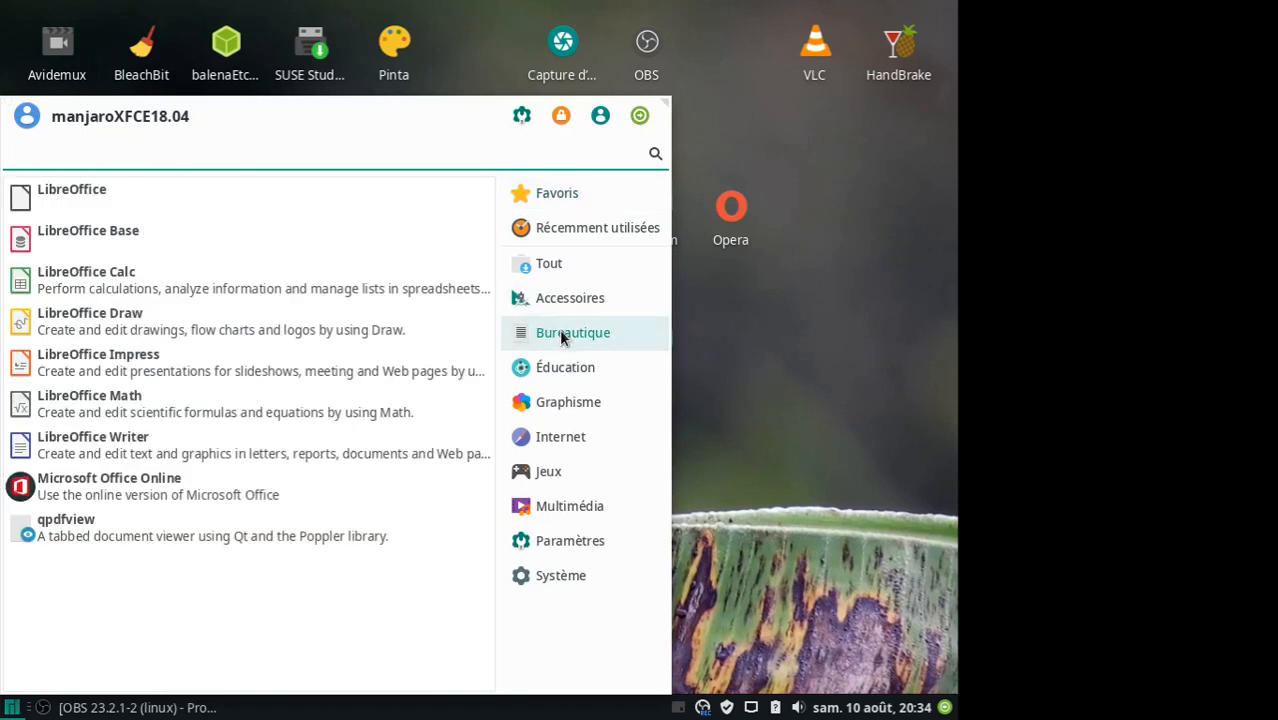
right_click(127, 289)
click(203, 433)
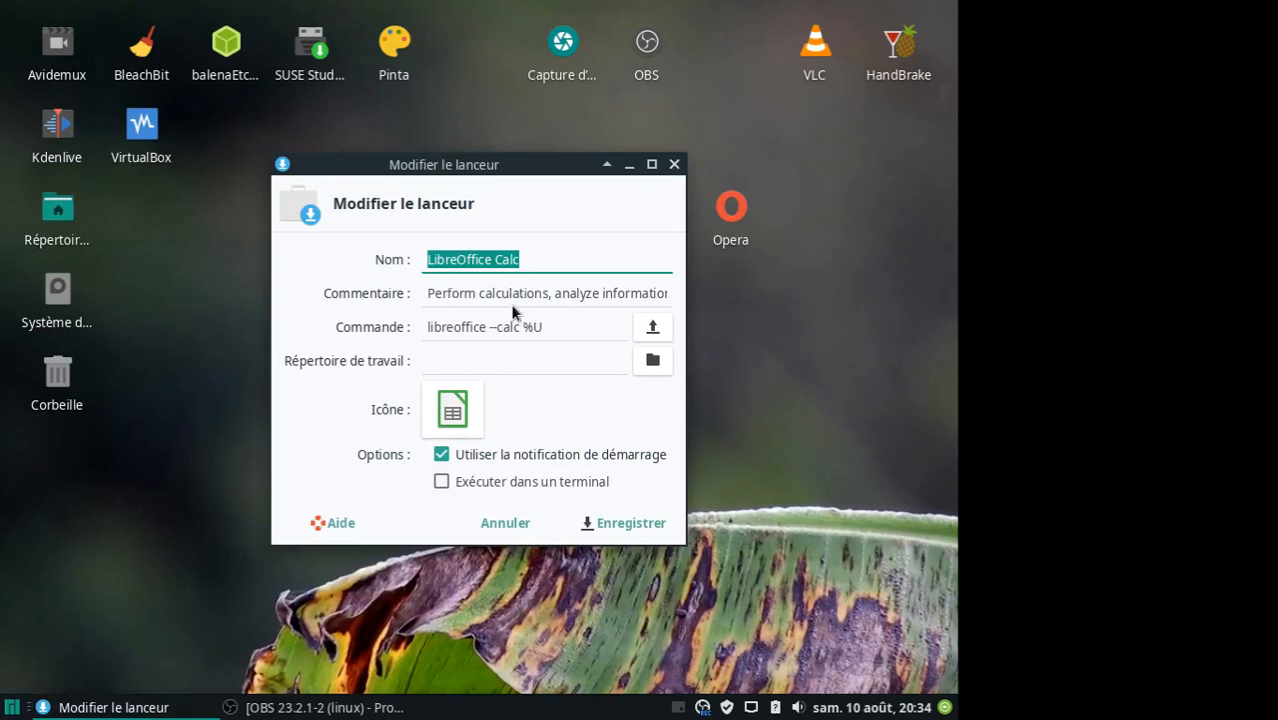
Delete the entire comment of the LibreOffice Calc launcher and save the launcher
click(536, 257)
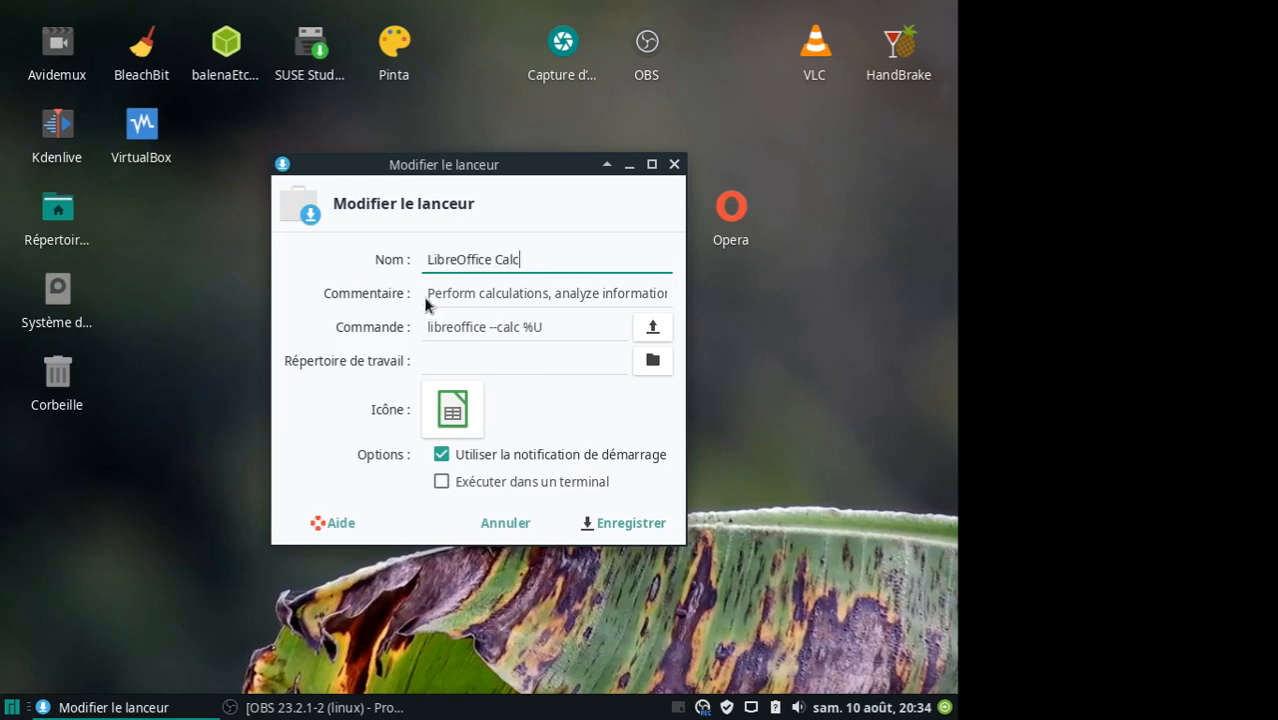
drag(424, 292, 497, 295)
key(BackSpace)
click(615, 295)
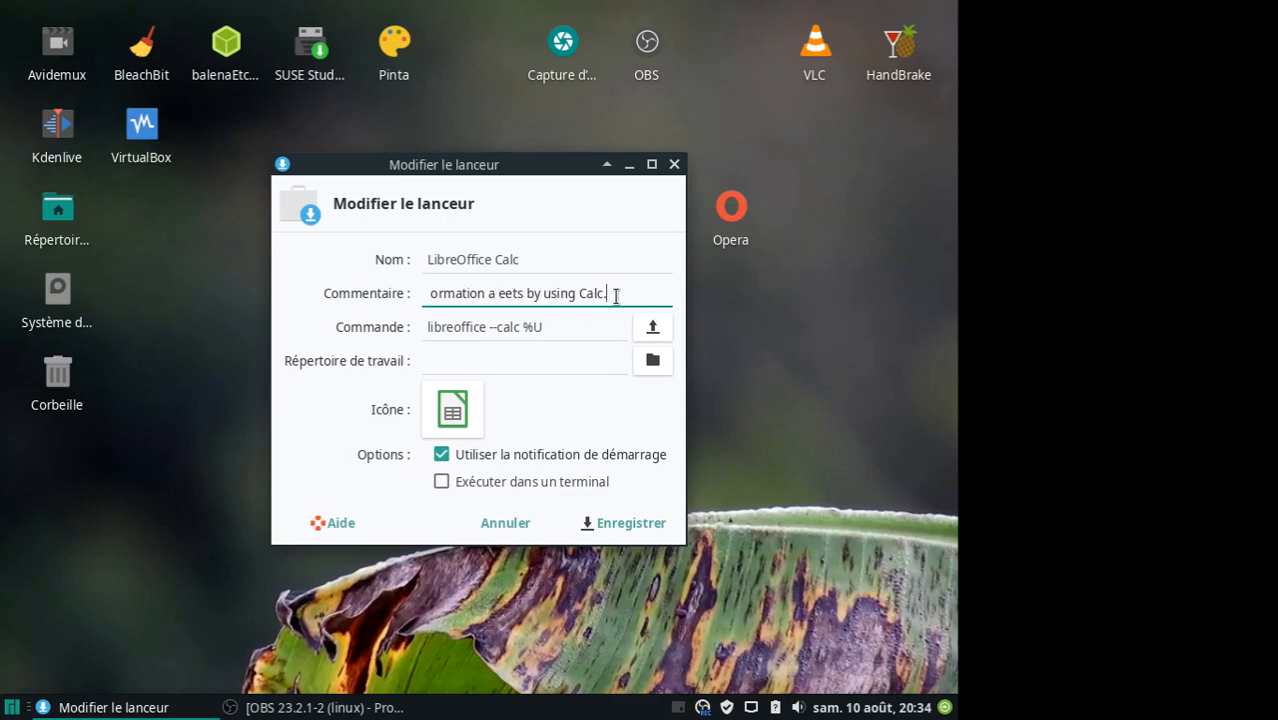
key(BackSpace)
key(BackSpace)
key(BackSpace)
key(BackSpace)
key(BackSpace)
key(BackSpace)
key(BackSpace)
key(BackSpace)
key(BackSpace)
key(BackSpace)
key(BackSpace)
key(BackSpace)
key(BackSpace)
key(BackSpace)
key(BackSpace)
key(BackSpace)
key(BackSpace)
key(BackSpace)
key(BackSpace)
key(BackSpace)
key(BackSpace)
key(BackSpace)
key(BackSpace)
key(BackSpace)
key(BackSpace)
key(BackSpace)
key(BackSpace)
key(BackSpace)
key(BackSpace)
key(BackSpace)
key(BackSpace)
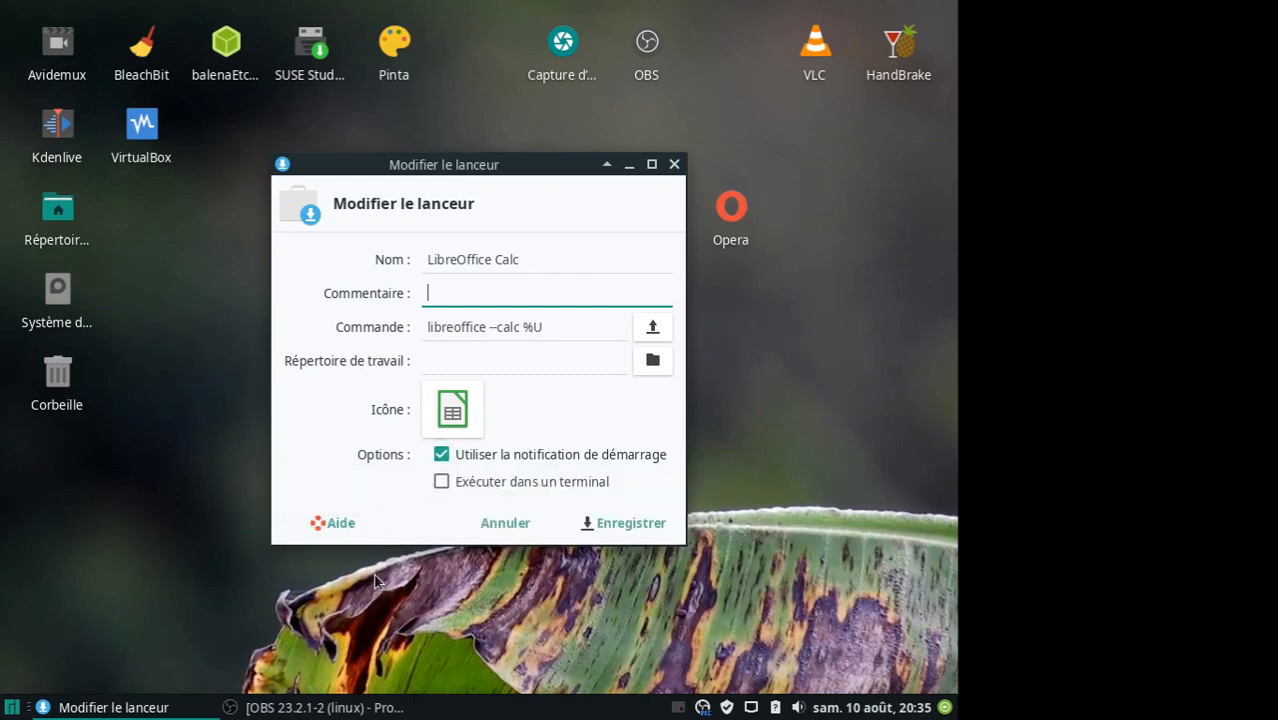
click(629, 526)
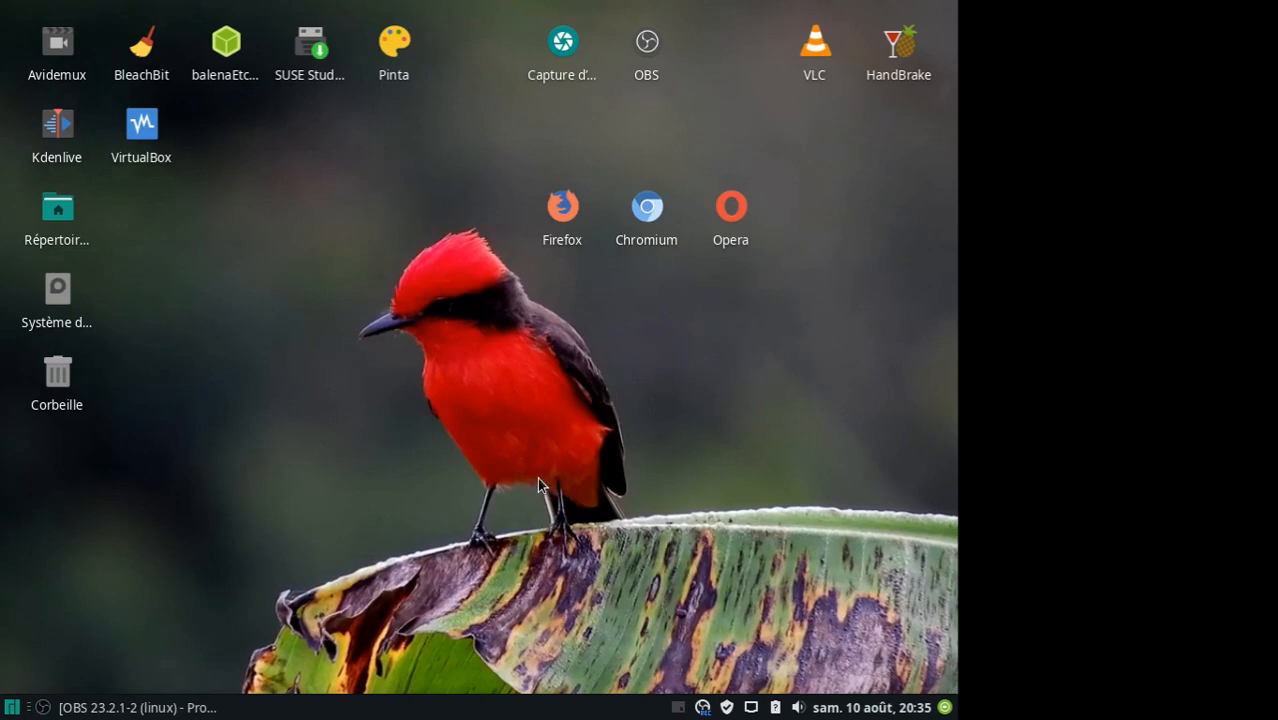
Check the descriptions of the LibreOffice entries in the Bureautique category and close the application list
click(12, 706)
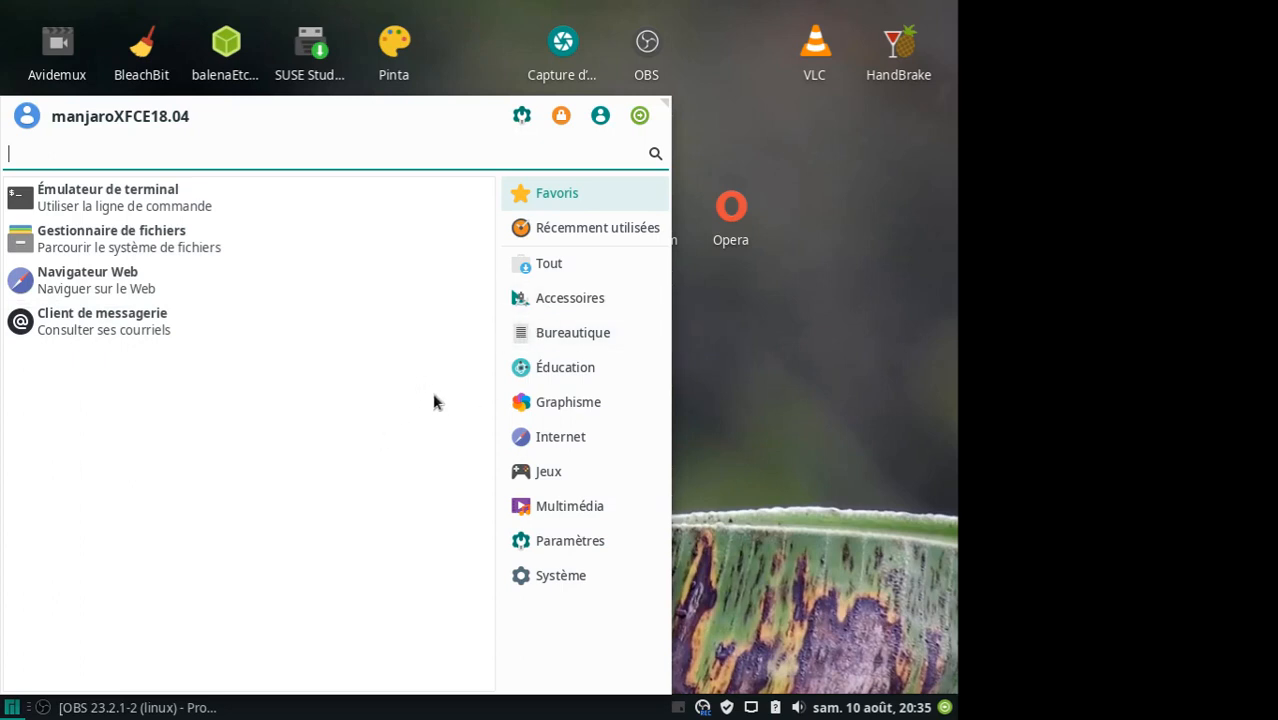
click(538, 270)
click(527, 337)
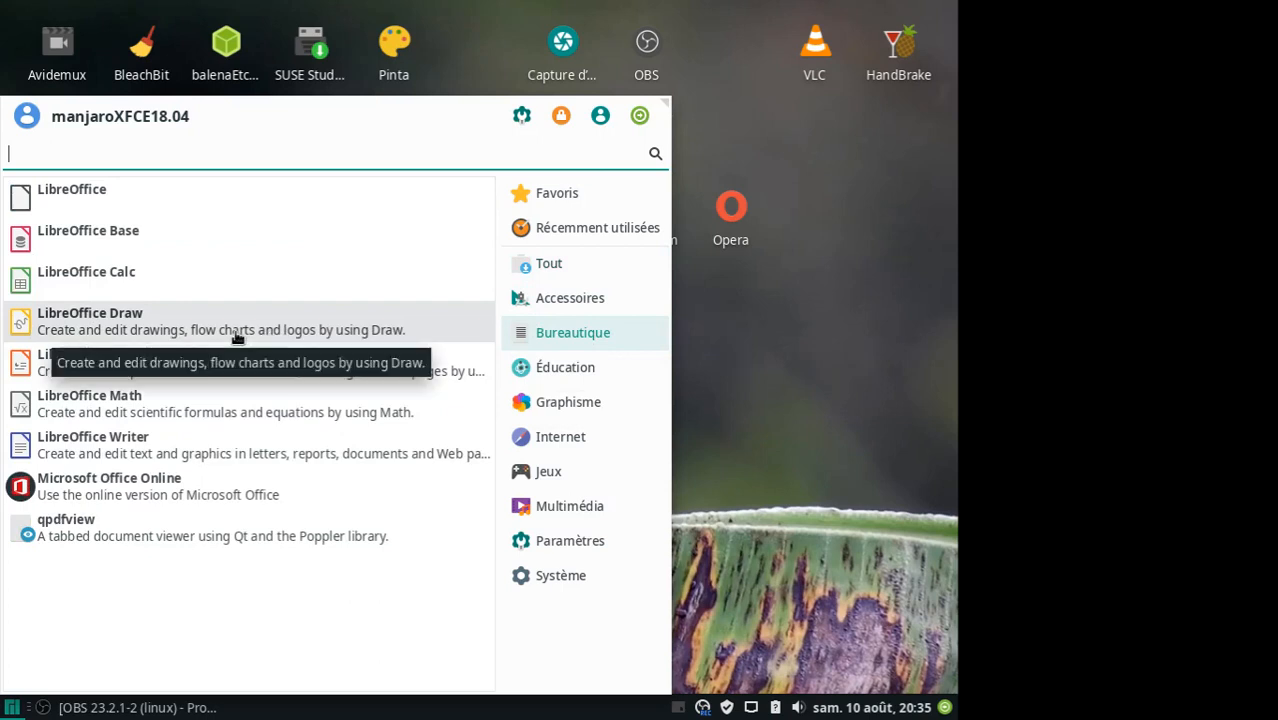
click(845, 354)
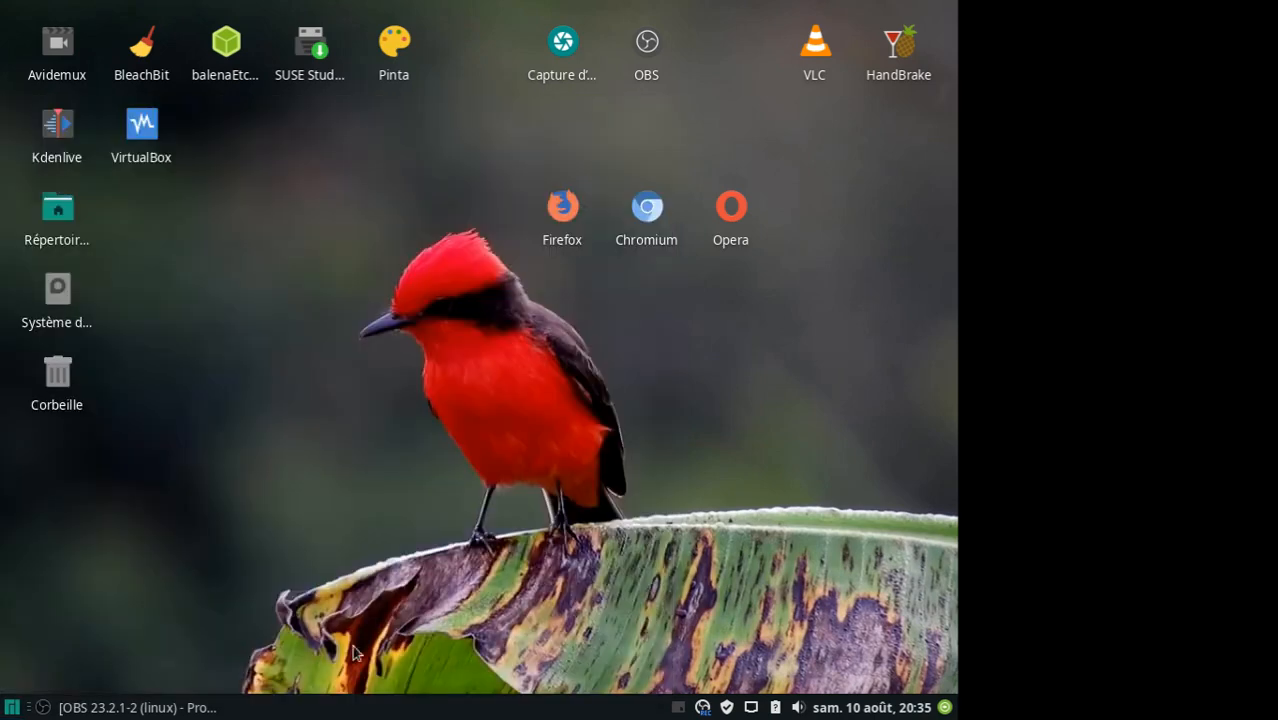